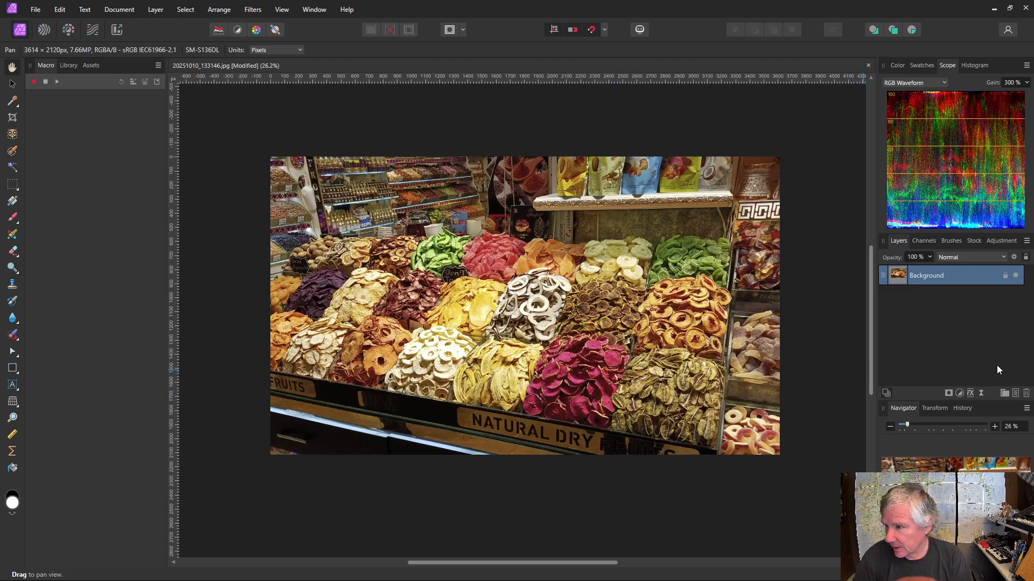
Add a Procedural Texture live filter to the Background layer
{"action": "left_click", "coordinate": [982, 395]}
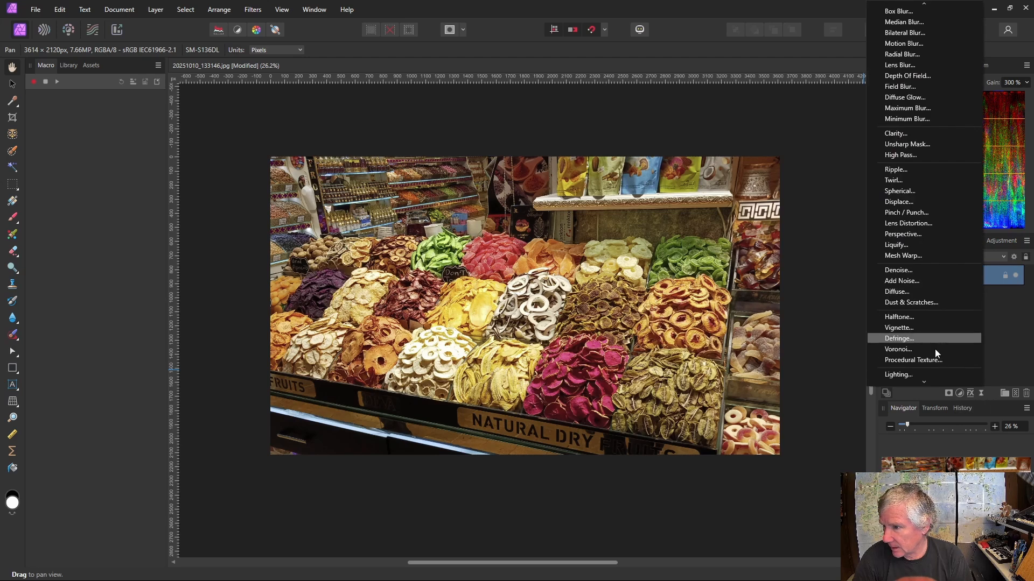
{"action": "left_click", "coordinate": [928, 361]}
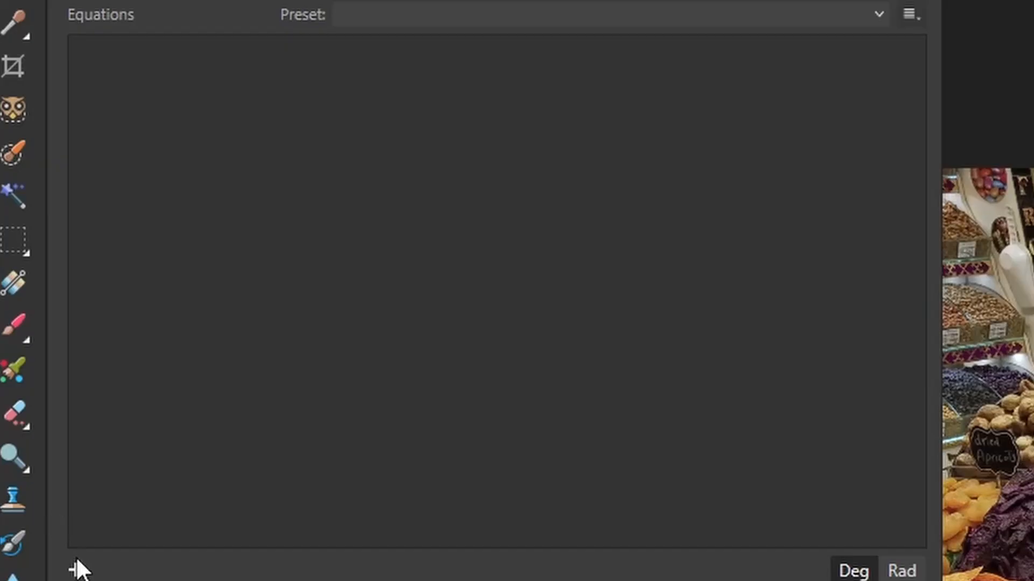
Add a first equation average(R,G,B) applied to the colour channels
{"action": "left_click", "coordinate": [76, 570]}
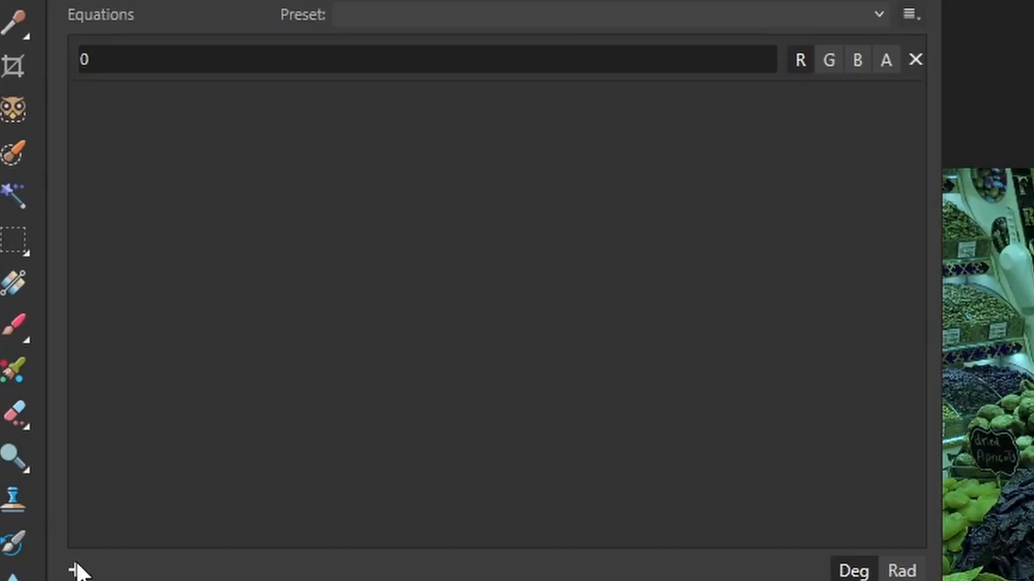
{"action": "left_click", "coordinate": [833, 62]}
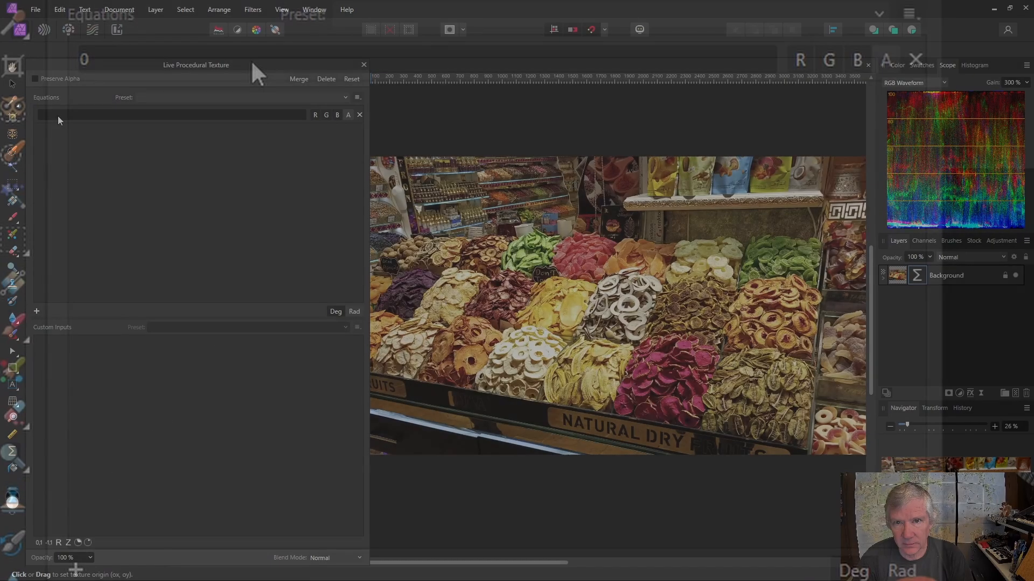
{"action": "left_click", "coordinate": [59, 115]}
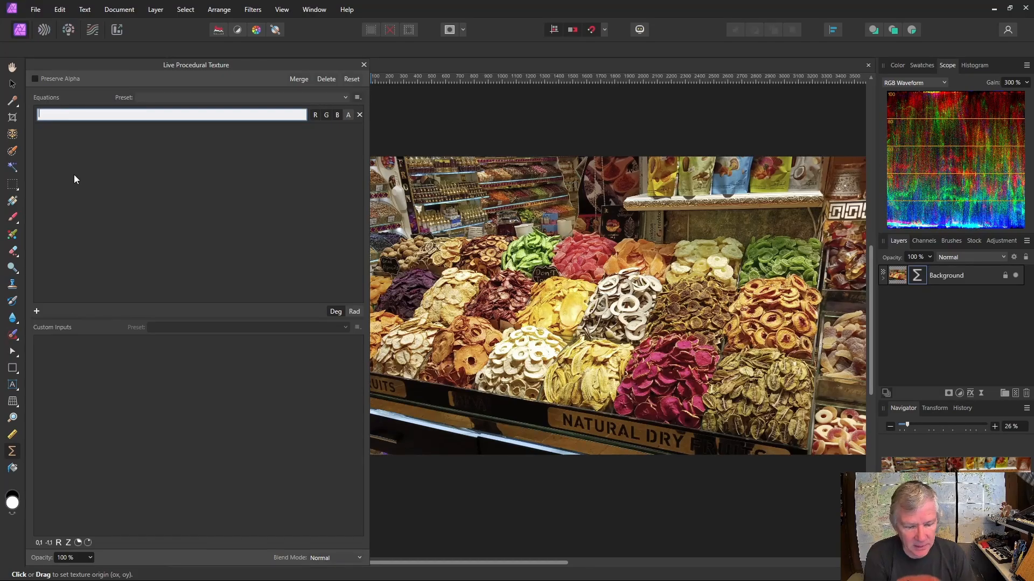
{"action": "type", "text": "average(R"}
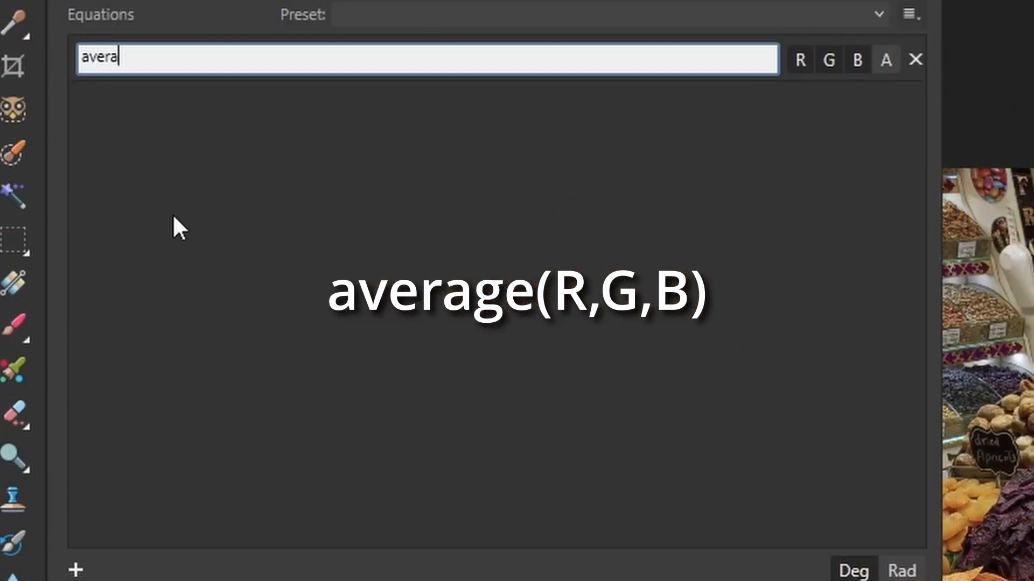
{"action": "type", "text": ",G,B"}
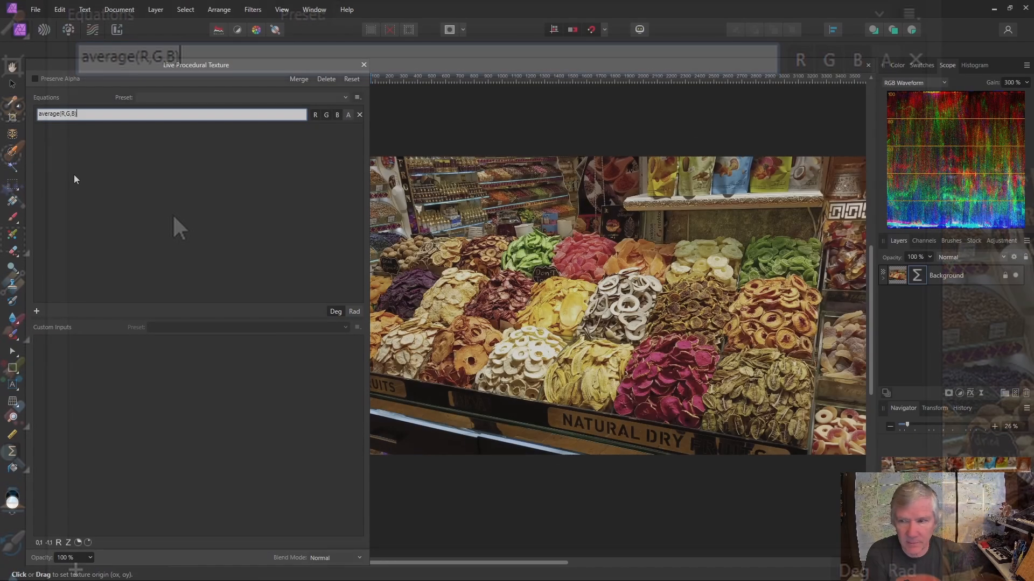
{"action": "type", "text": ")"}
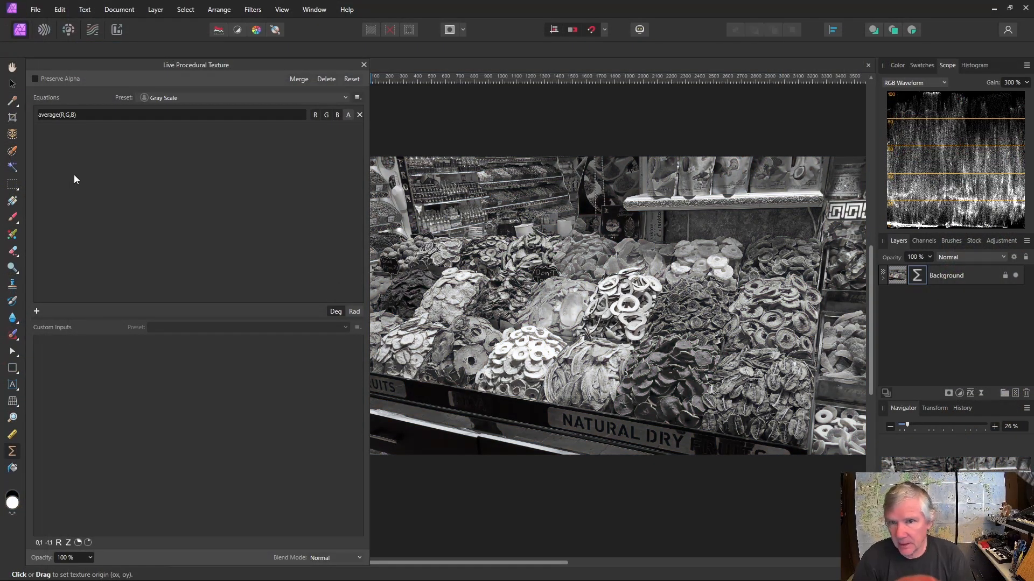
Add a second equation rgbtoi(R,G,B) for the colour channels
{"action": "left_click", "coordinate": [38, 311]}
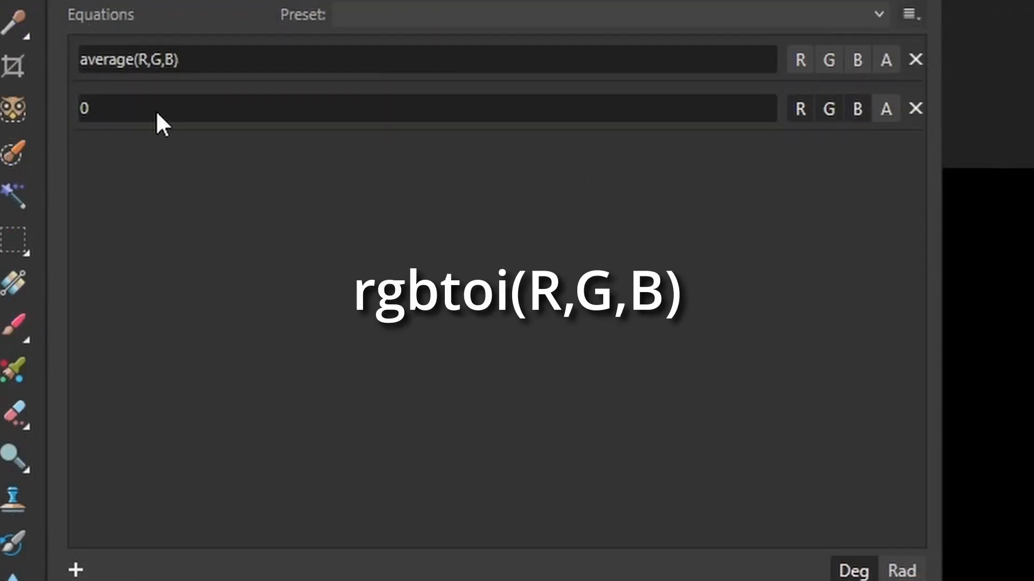
{"action": "left_click", "coordinate": [156, 110]}
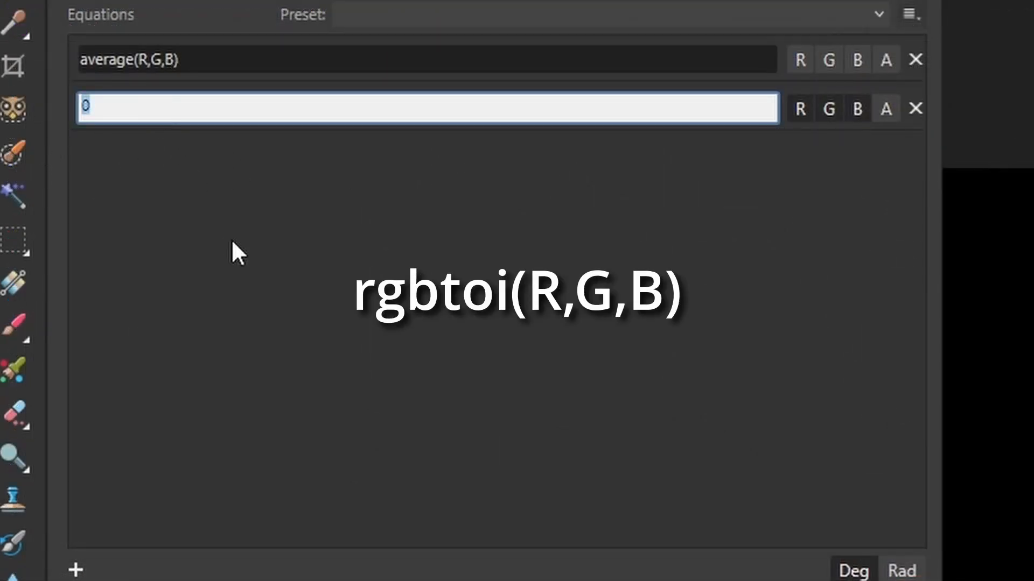
{"action": "type", "text": "rgbtoi("}
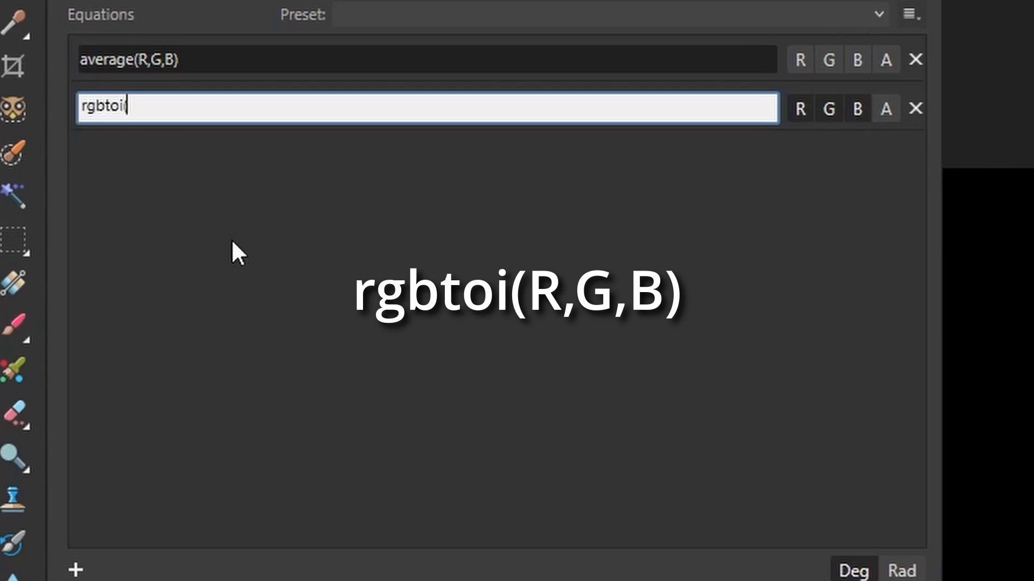
{"action": "type", "text": "R,G,B)"}
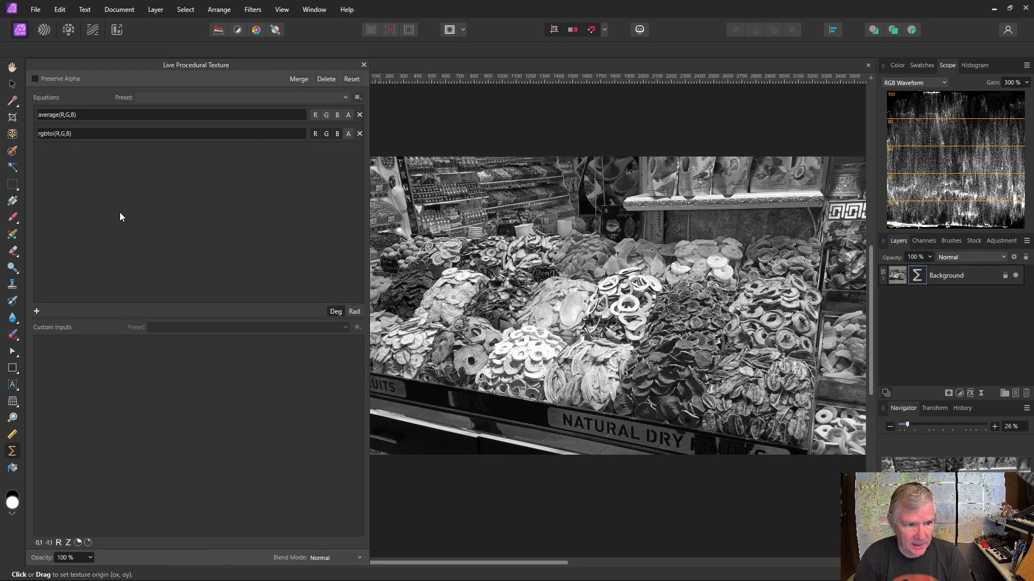
Add a third equation .2989*R+.5870*G+.1140*B
{"action": "left_click", "coordinate": [37, 311]}
{"action": "left_click", "coordinate": [48, 151]}
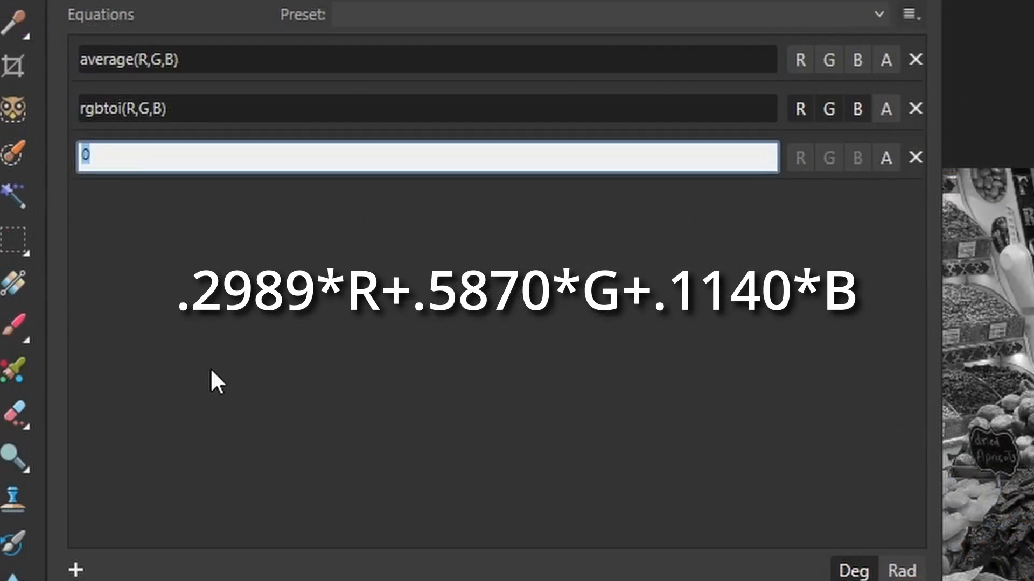
{"action": "type", "text": ".2989*r"}
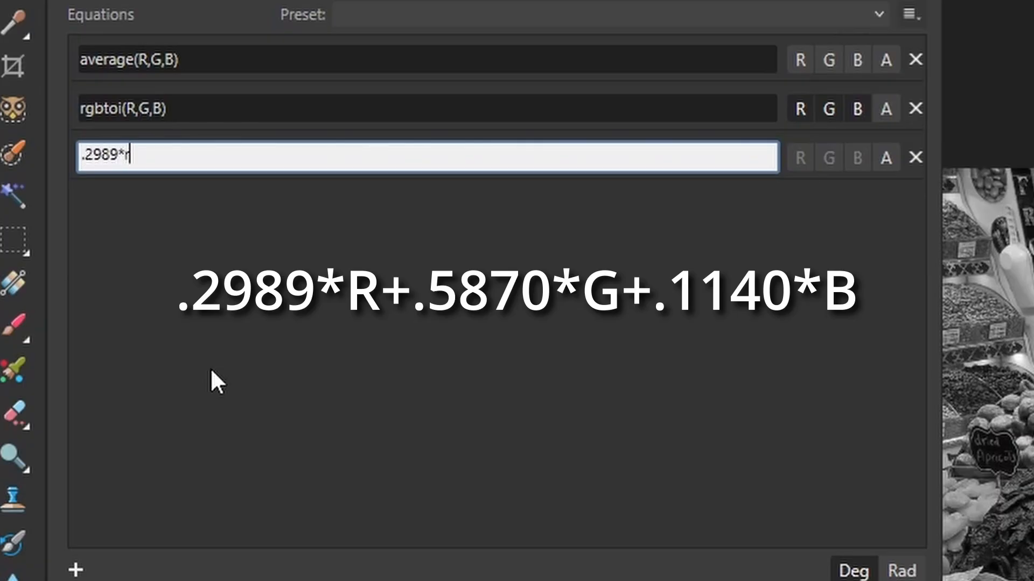
{"action": "key", "text": "BackSpace"}
{"action": "type", "text": "R+.5870*"}
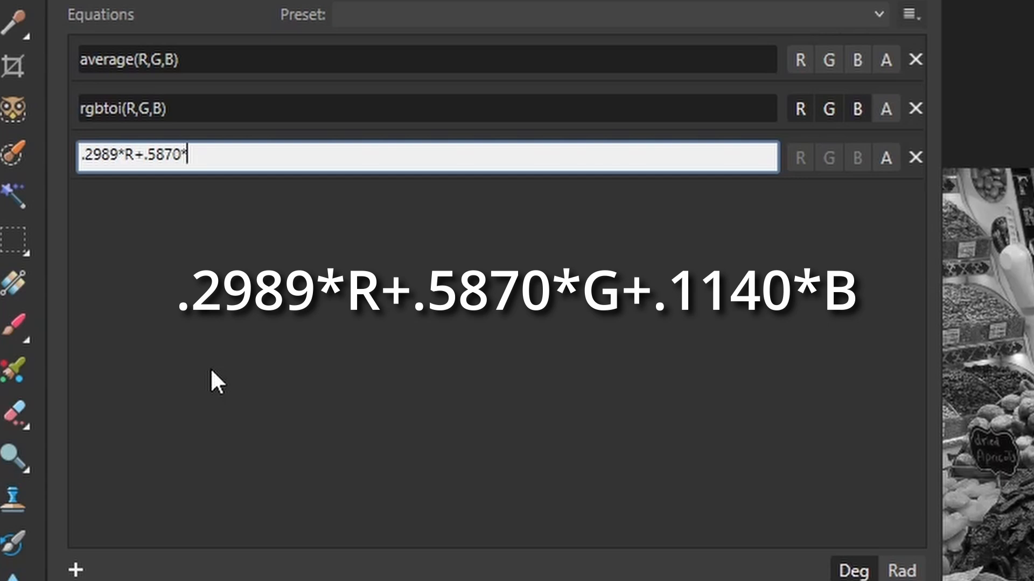
{"action": "type", "text": "G+.1140*B"}
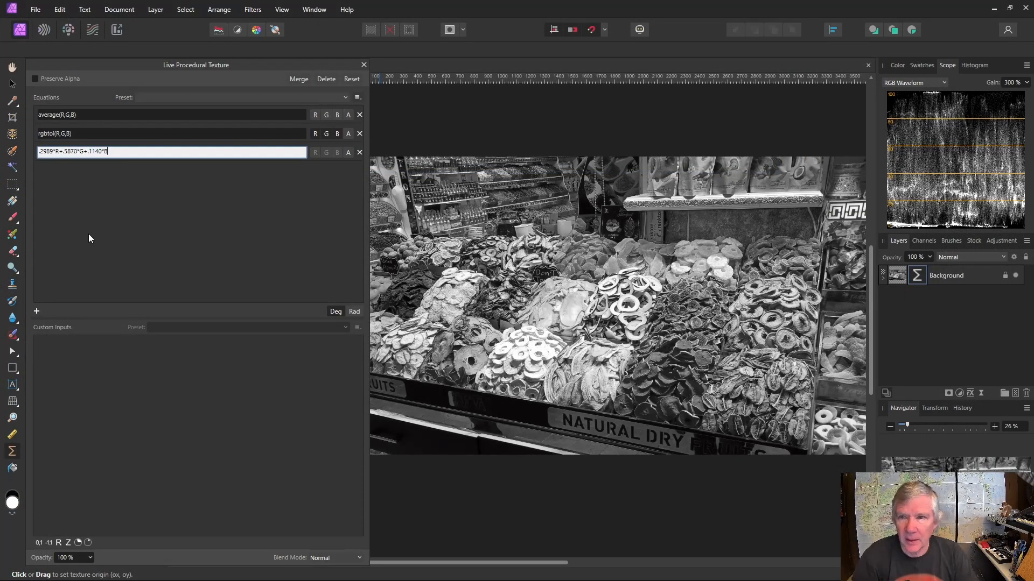
{"action": "key", "text": "Return"}
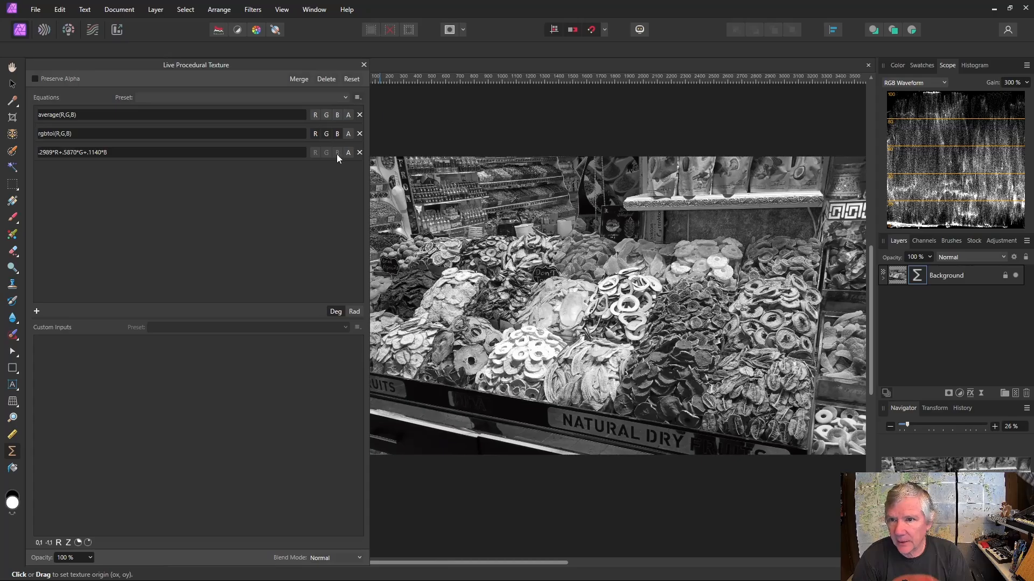
Toggle the rgbtoi equation's green, blue and red channel switches to compare outputs
{"action": "left_click", "coordinate": [327, 136]}
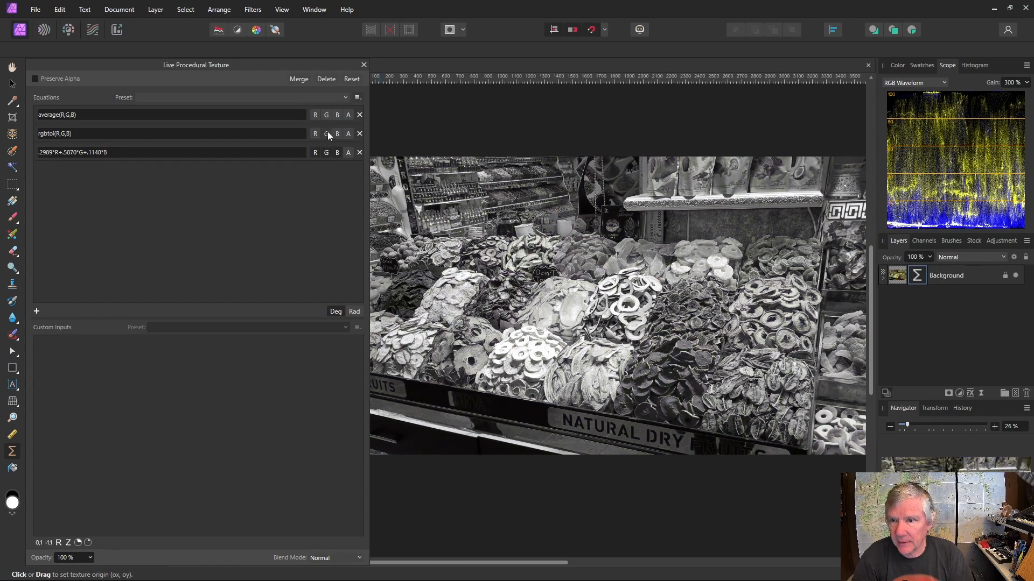
{"action": "left_click", "coordinate": [339, 134]}
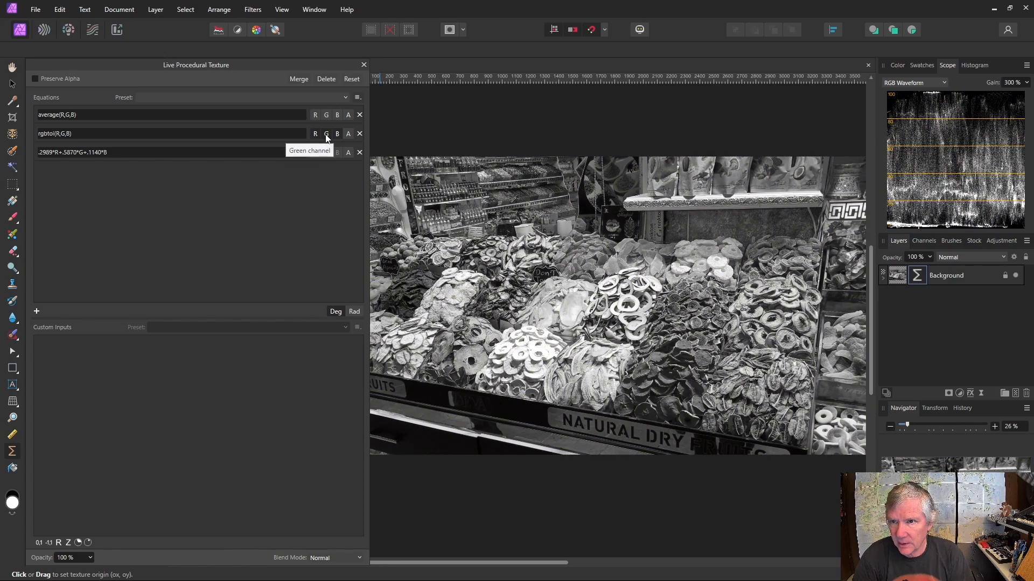
{"action": "left_click", "coordinate": [316, 134]}
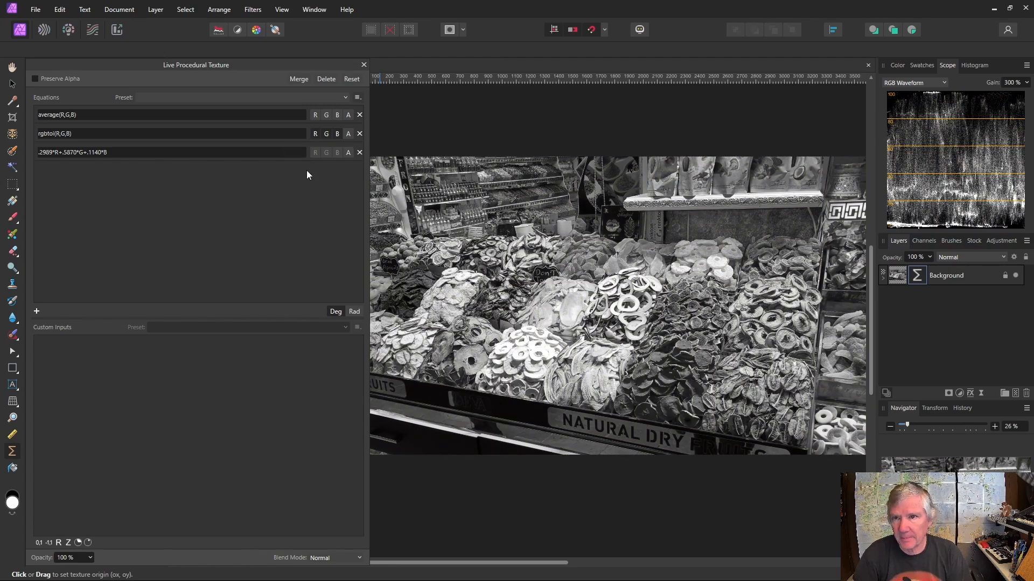
Copy the weighted luminance formula and append it after a minus sign to the rgbtoi equation
{"action": "triple_click", "coordinate": [79, 153]}
{"action": "key", "text": "ctrl+c"}
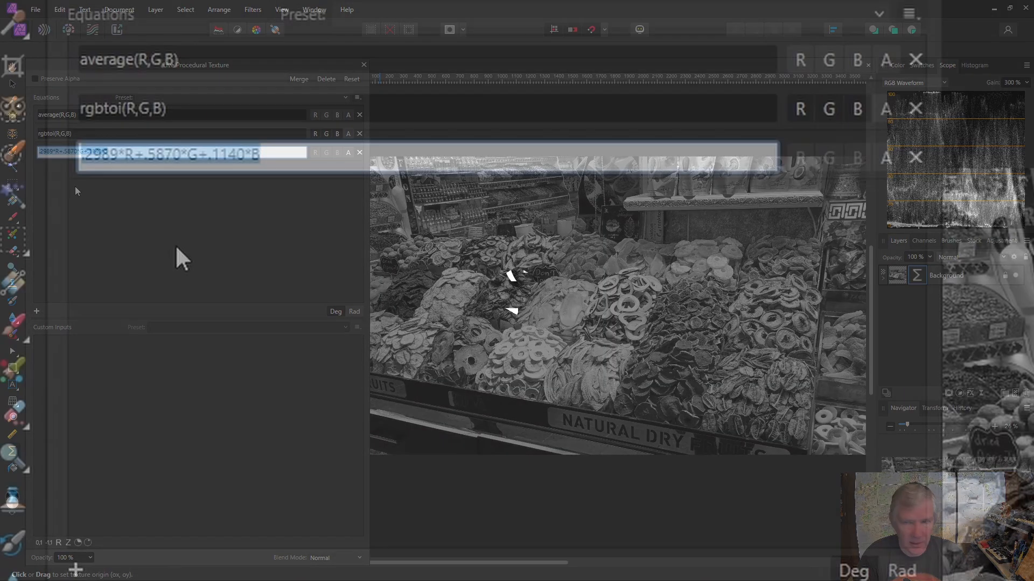
{"action": "left_click", "coordinate": [235, 109]}
{"action": "left_click", "coordinate": [235, 109]}
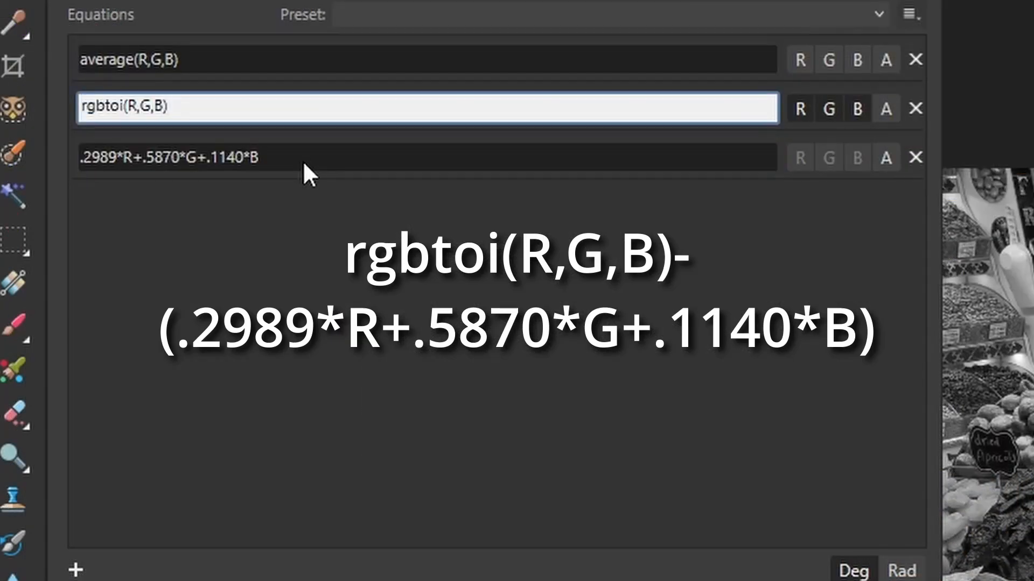
{"action": "type", "text": "-"}
{"action": "key", "text": "ctrl+v"}
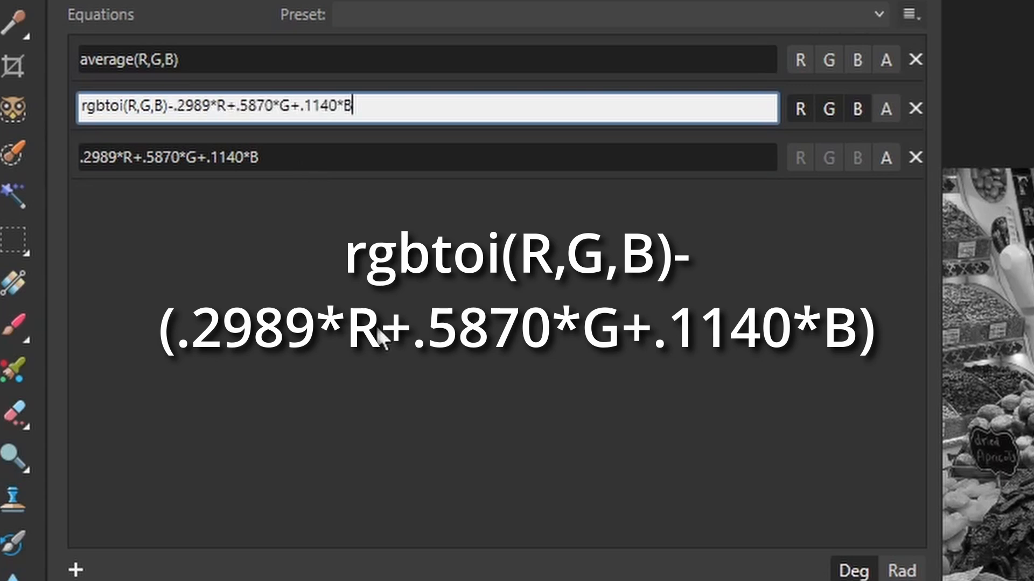
{"action": "key", "text": "Return"}
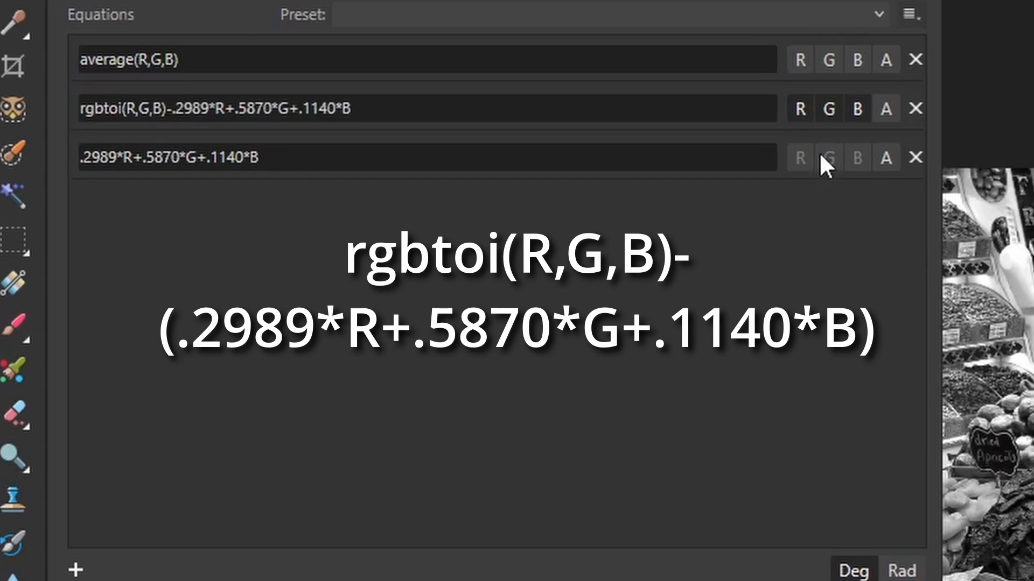
Wrap the subtracted luminance formula in the rgbtoi equation in parentheses
{"action": "left_click", "coordinate": [235, 112]}
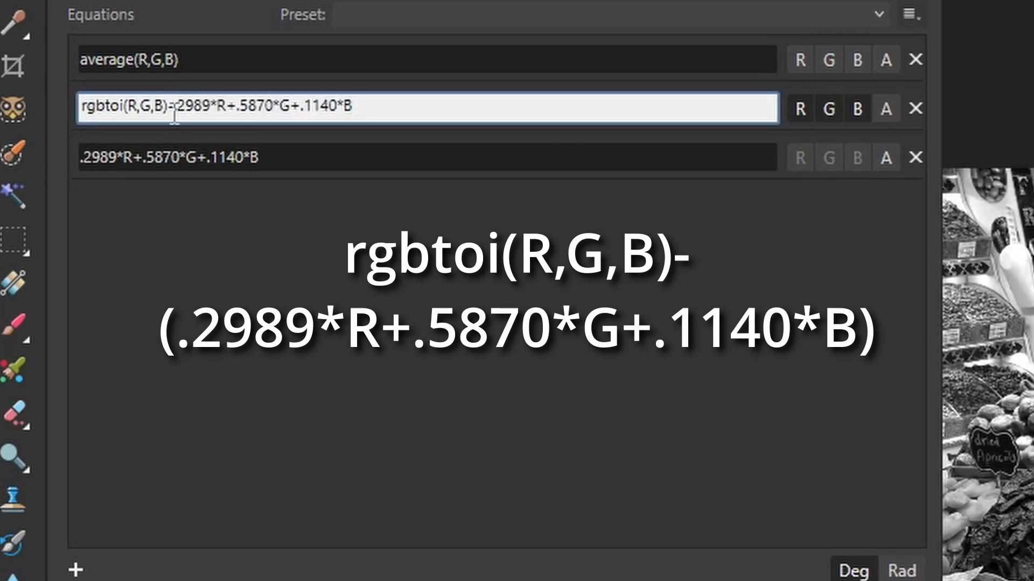
{"action": "type", "text": "("}
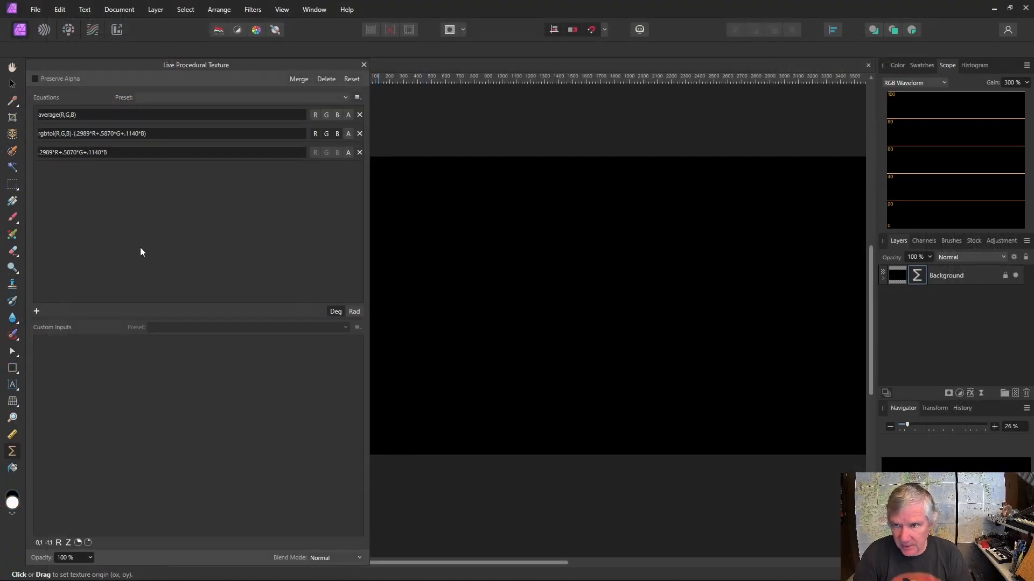
{"action": "left_click", "coordinate": [38, 135]}
{"action": "left_click", "coordinate": [42, 135]}
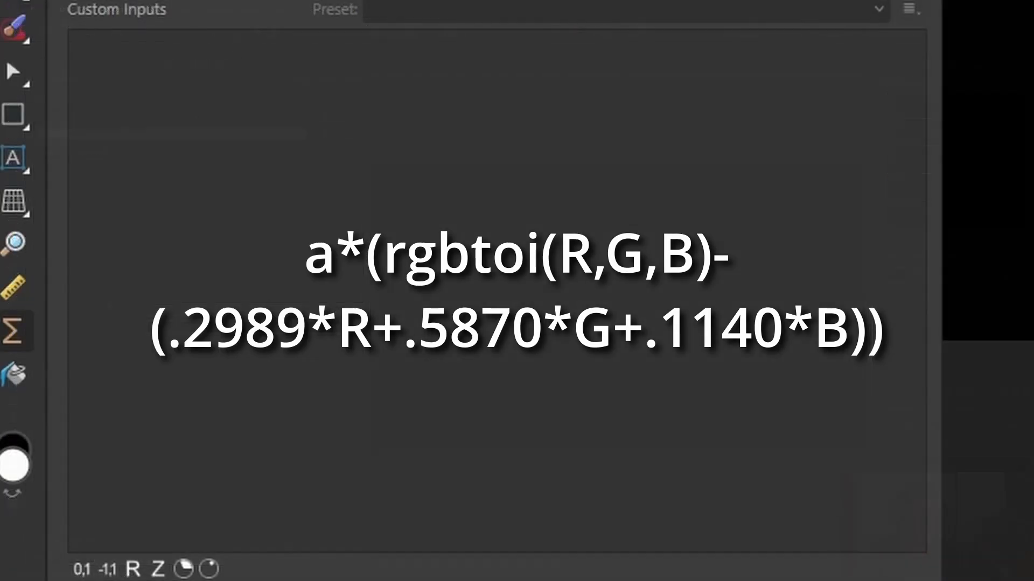
Add a real custom input and prefix the rgbtoi equation with a* as a multiplier
{"action": "left_click", "coordinate": [134, 566]}
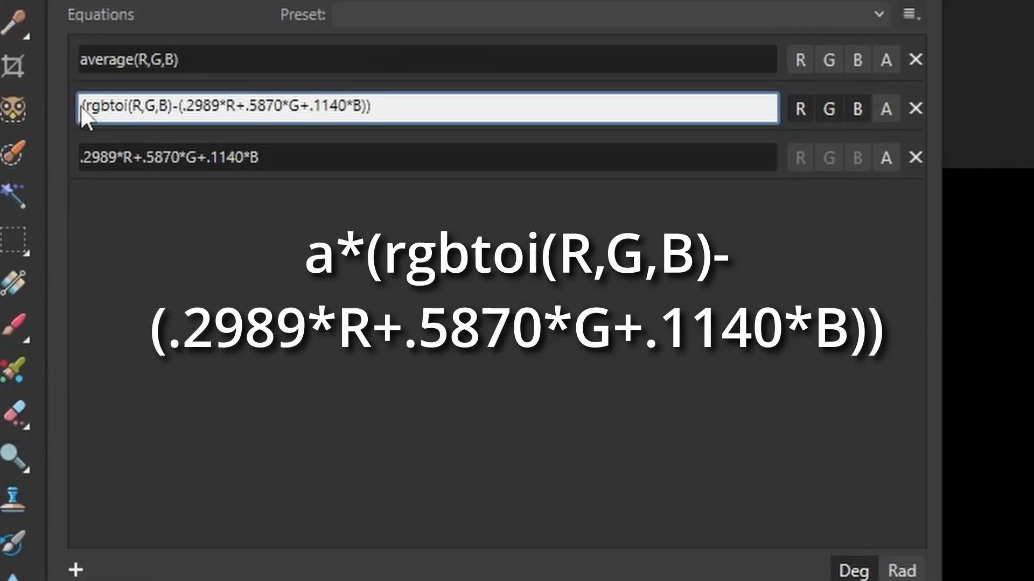
{"action": "left_click", "coordinate": [81, 106]}
{"action": "type", "text": "a*"}
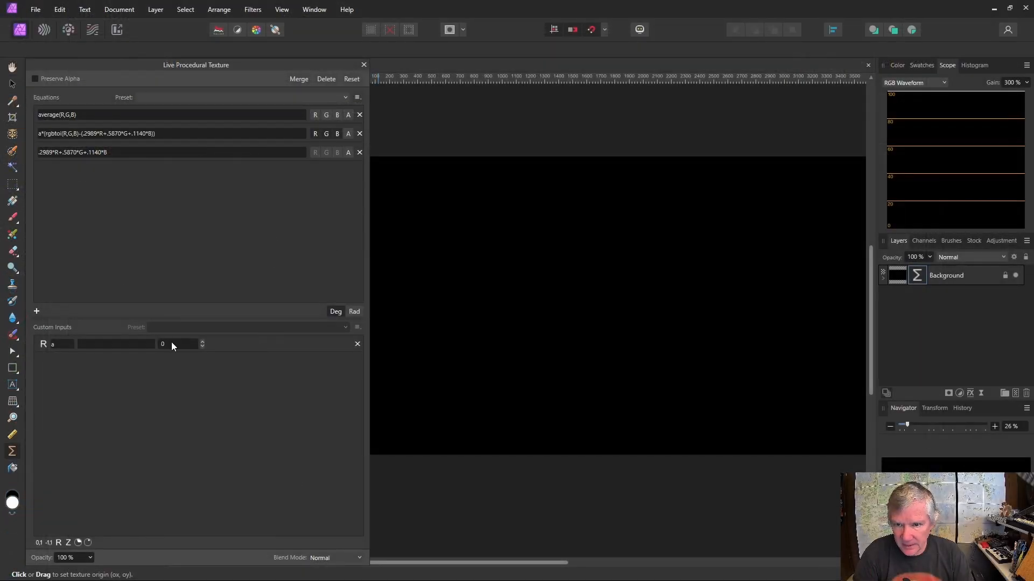
{"action": "type", "text": "1000"}
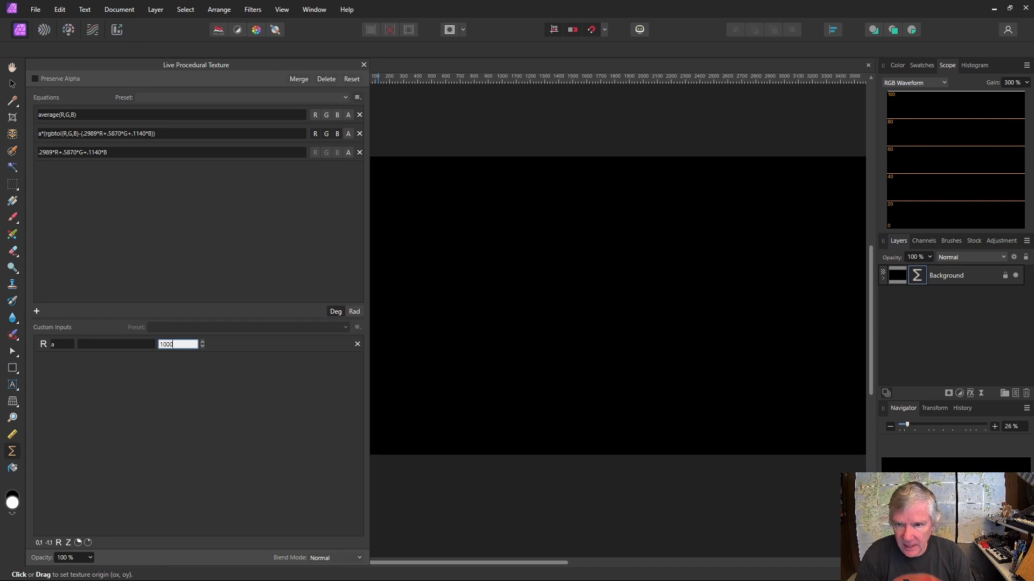
Set the custom input a to -1000
{"action": "left_click", "coordinate": [164, 347]}
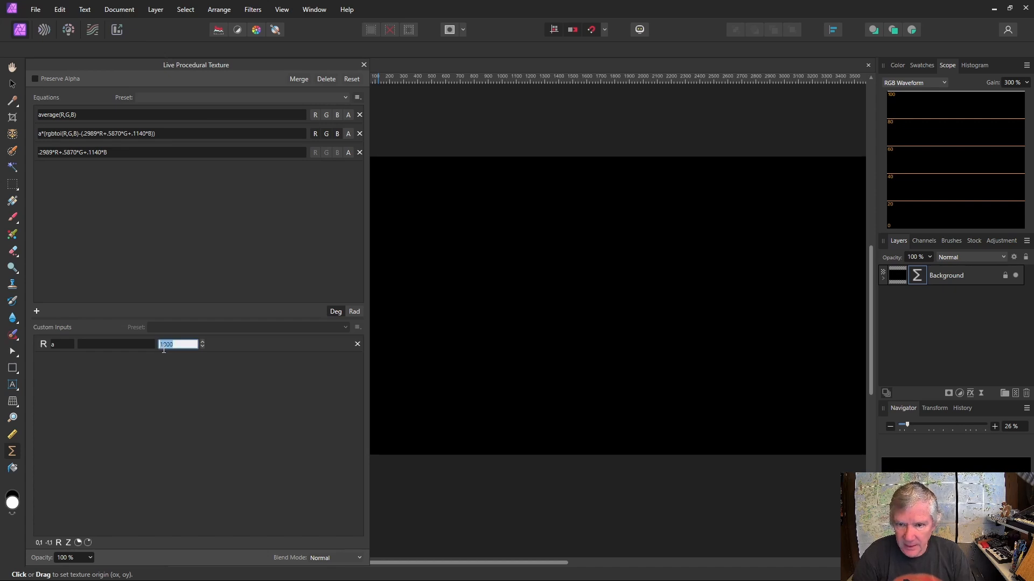
{"action": "left_click", "coordinate": [162, 345]}
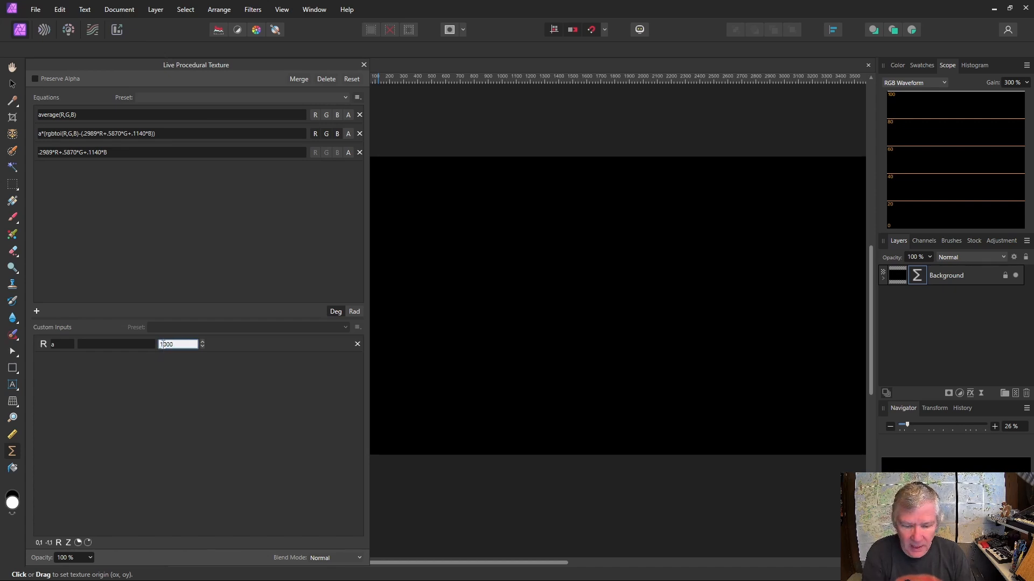
{"action": "type", "text": "-"}
{"action": "key", "text": "Return"}
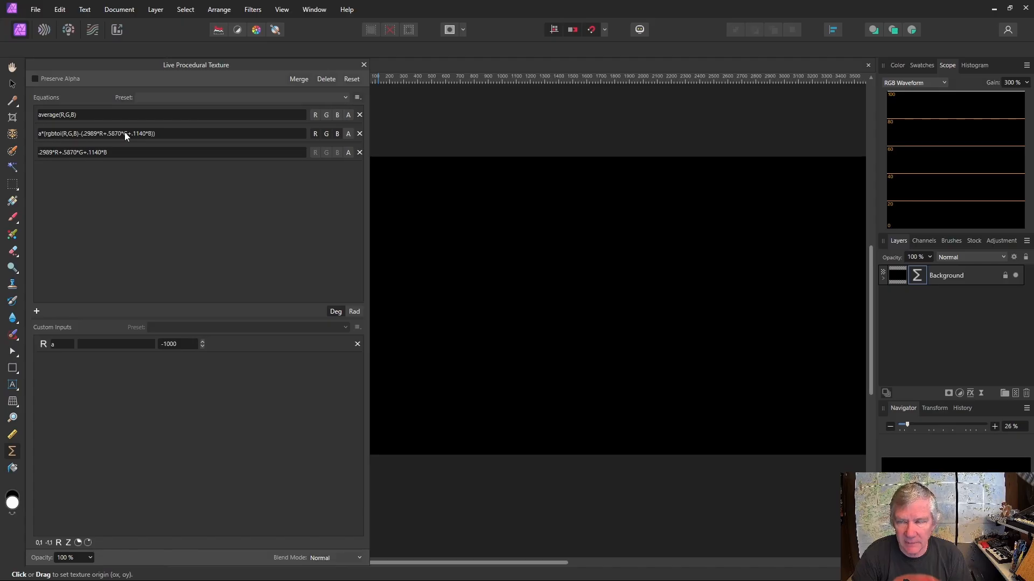
Undo the last equation edit
{"action": "key", "text": "ctrl+z"}
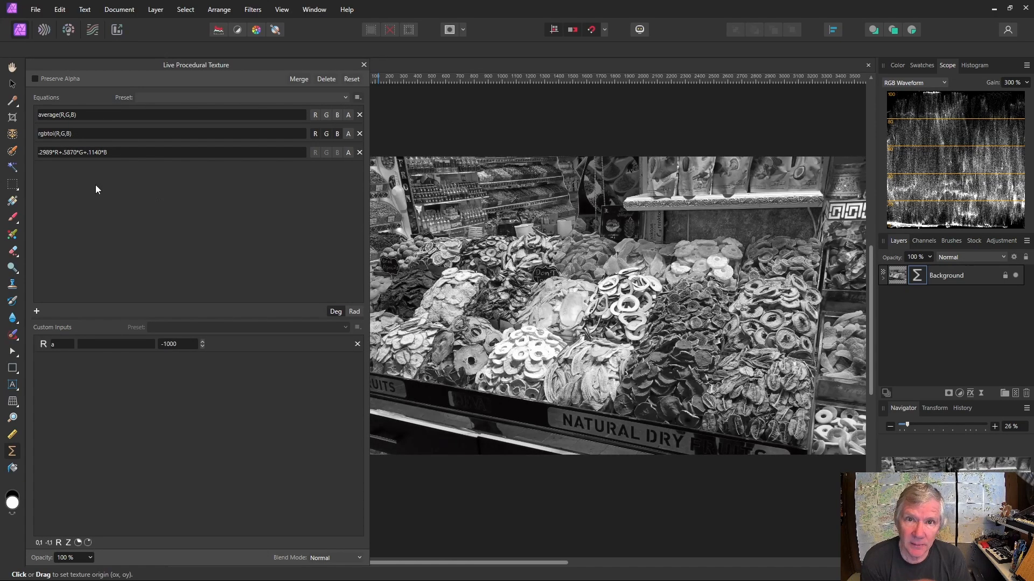